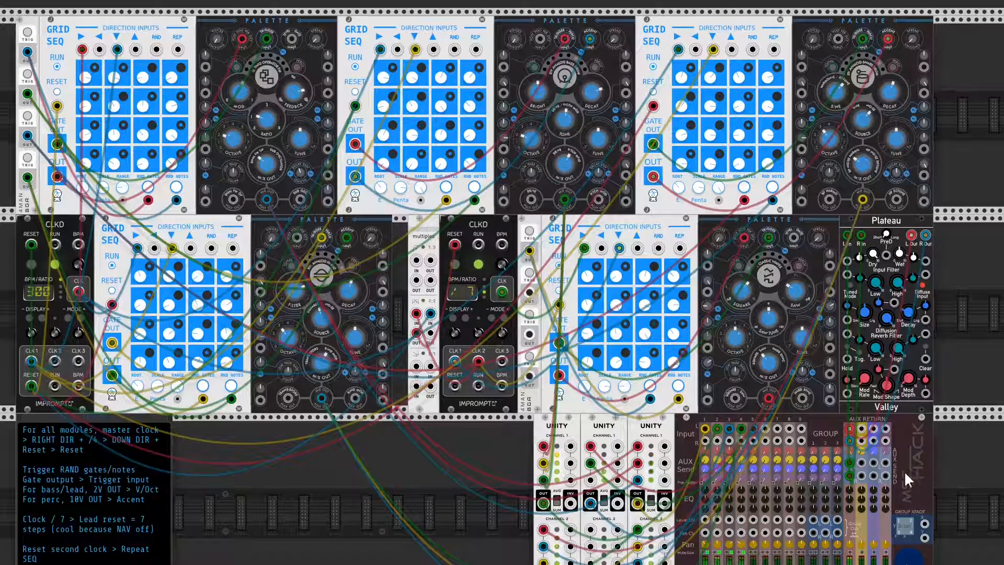
Step: Raise the mixer's main level to audition the five-sequencer patch, look over its modules, and turn the level back down
scroll(930, 486, "down", 2)
left_click_drag(918, 505, 917, 470)
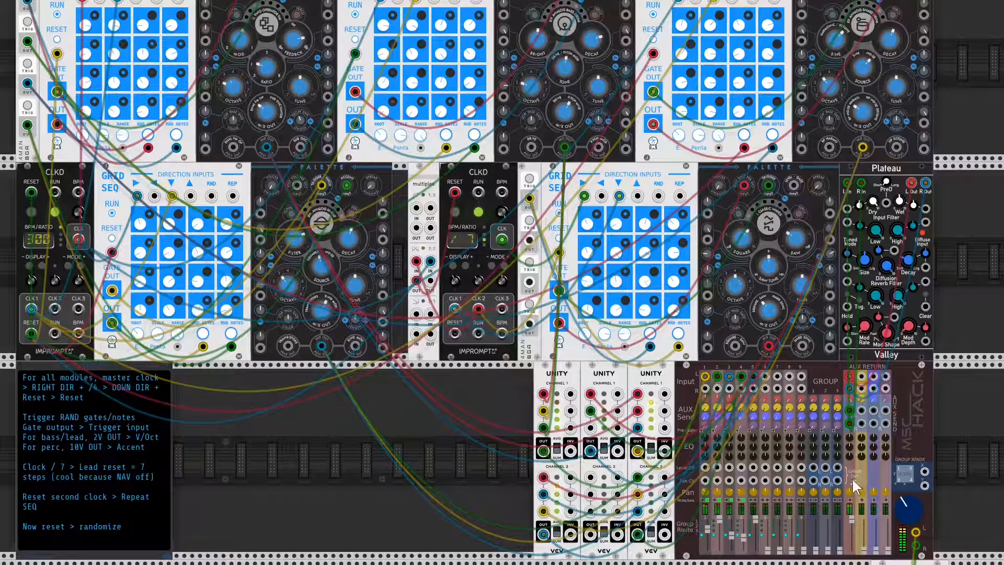
scroll(852, 477, "up", 5)
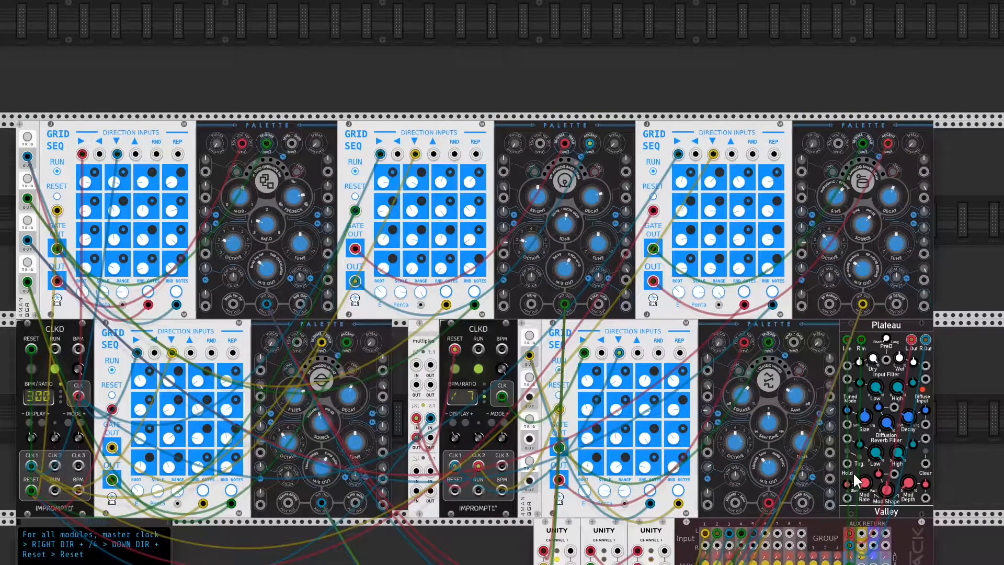
scroll(853, 472, "down", 3)
scroll(857, 475, "down", 1)
scroll(892, 507, "down", 2)
mouse_move(910, 475)
left_mouse_down()
mouse_move(910, 502)
mouse_move(908, 487)
left_mouse_up()
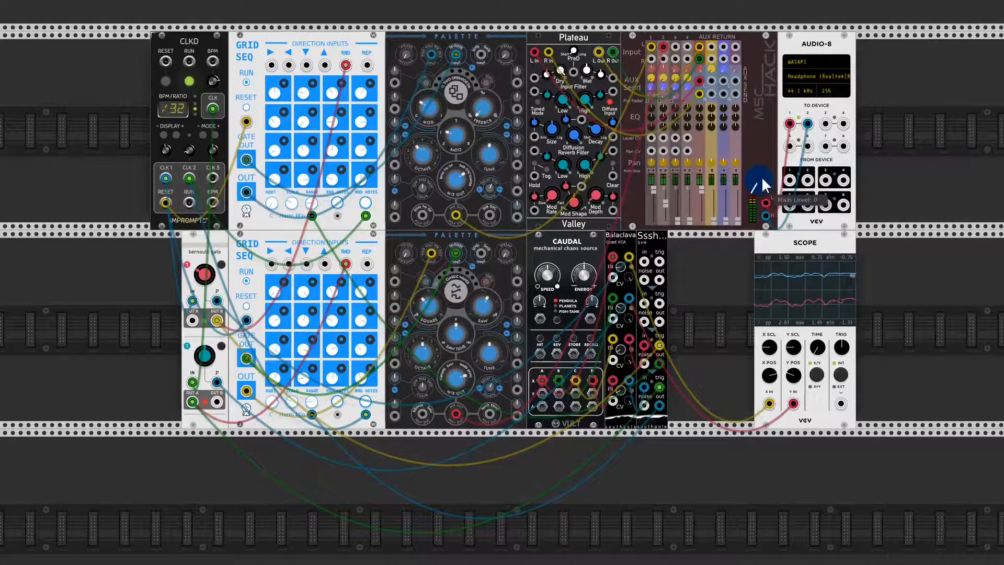
Step: Audition the two-sequencer Bernoulli gate patch by raising the mixer's main level, and turn it back down
left_click_drag(761, 177, 762, 146)
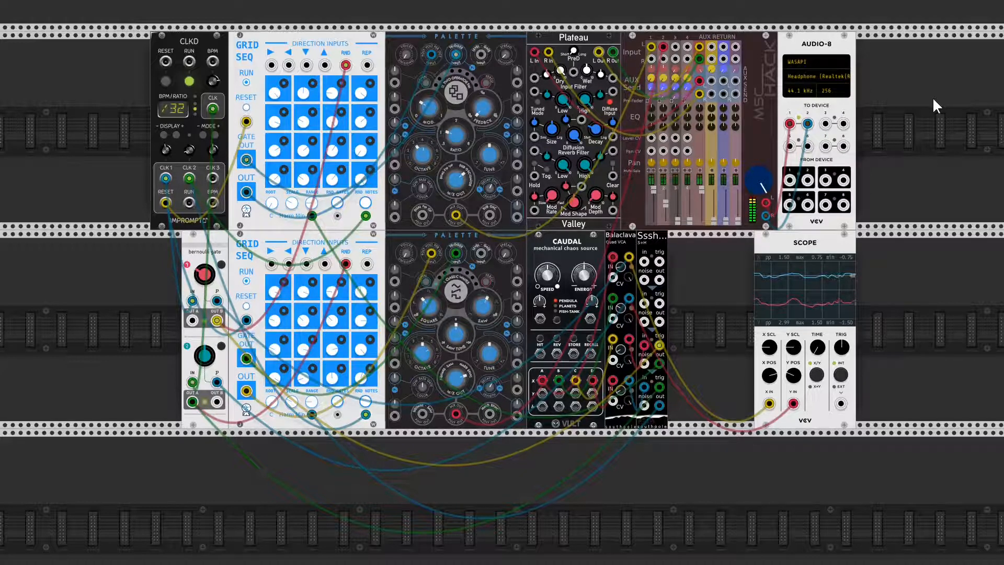
left_click_drag(760, 182, 759, 223)
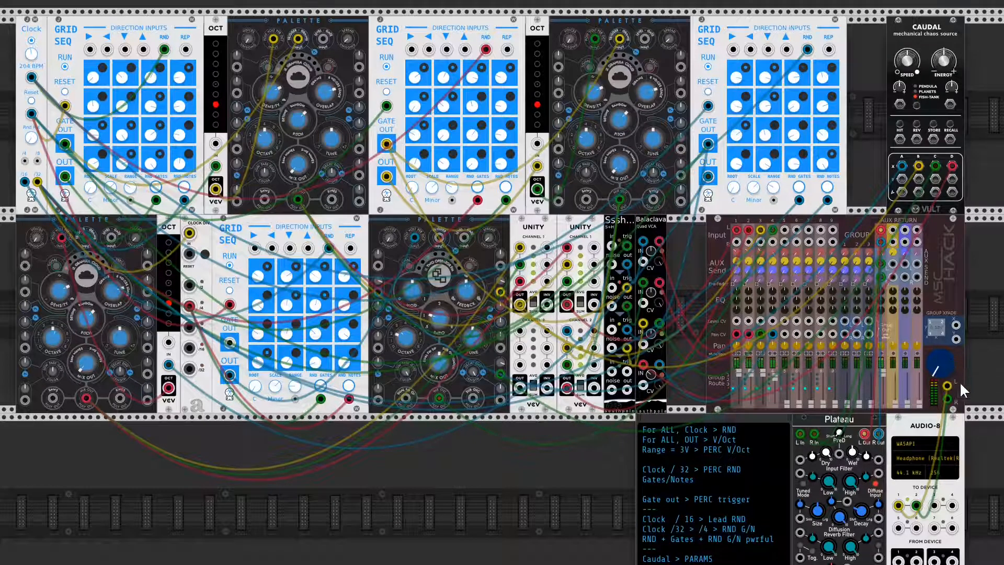
Step: Audition the Caudal-modulated patch with the mixer's main level at 0.2805, and turn the level back down
left_click_drag(949, 360, 949, 333)
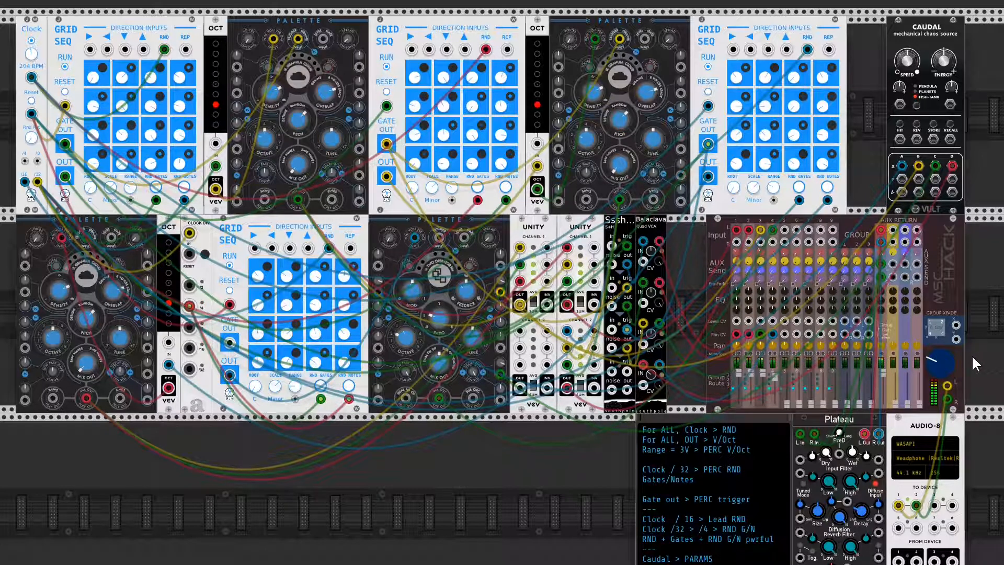
mouse_move(941, 360)
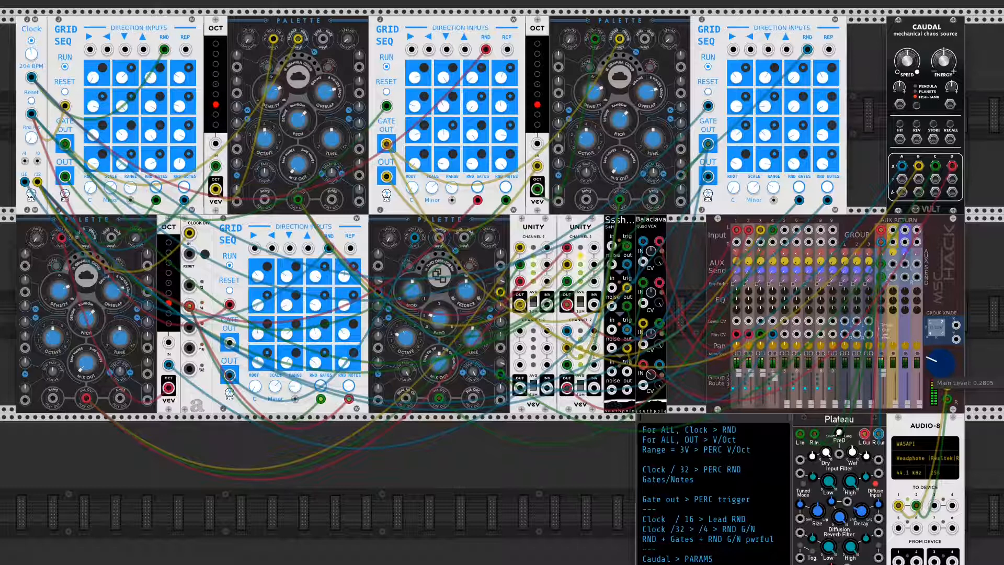
left_click_drag(941, 361, 941, 384)
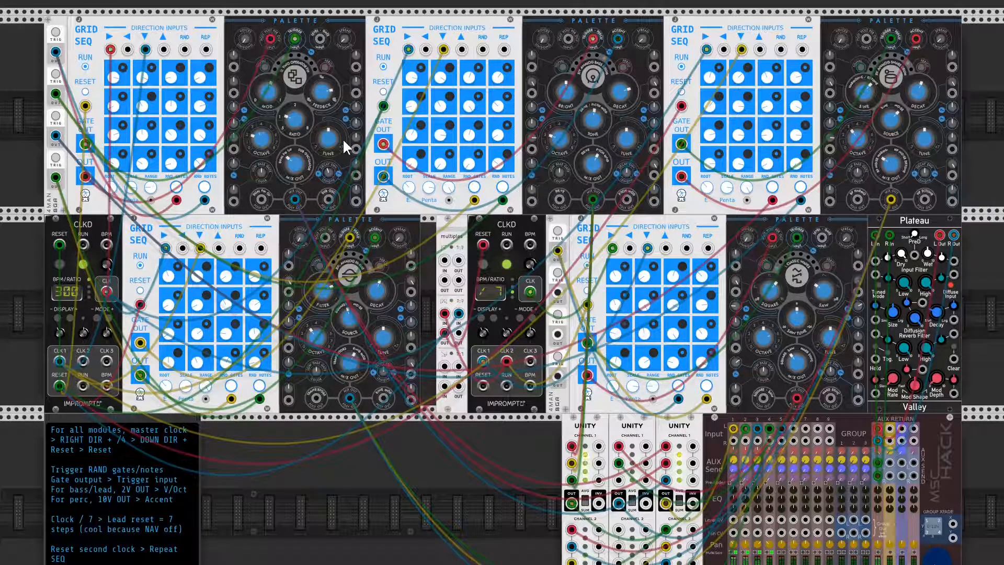
Step: Trace the second sequencer's OUT connection to its Palette, and raise the mixer's main level
left_click_drag(383, 177, 620, 42)
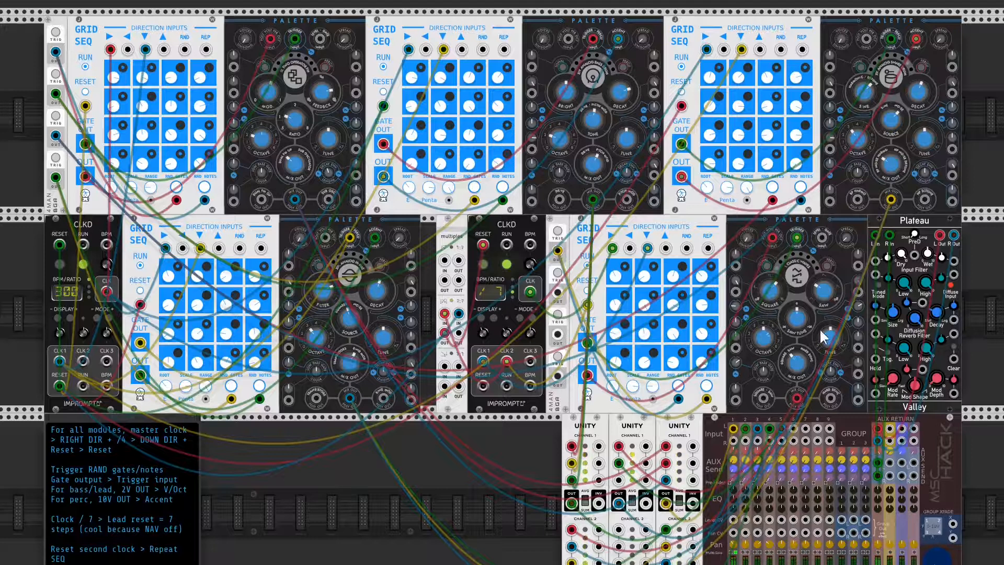
scroll(803, 322, "down", 3)
mouse_move(936, 484)
left_mouse_down()
mouse_move(936, 528)
mouse_move(939, 481)
left_mouse_up()
scroll(316, 413, "up", 5)
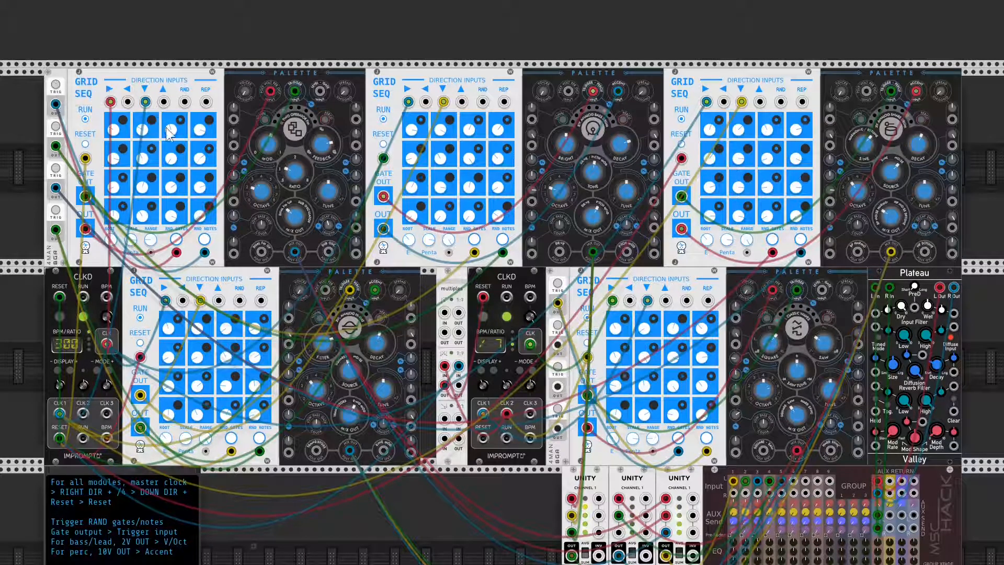
Step: Examine the sequencers, clocks, manual triggers, Unity mixers and patch notes while the five-sequencer patch plays
scroll(602, 335, "down", 2)
scroll(603, 334, "down", 3)
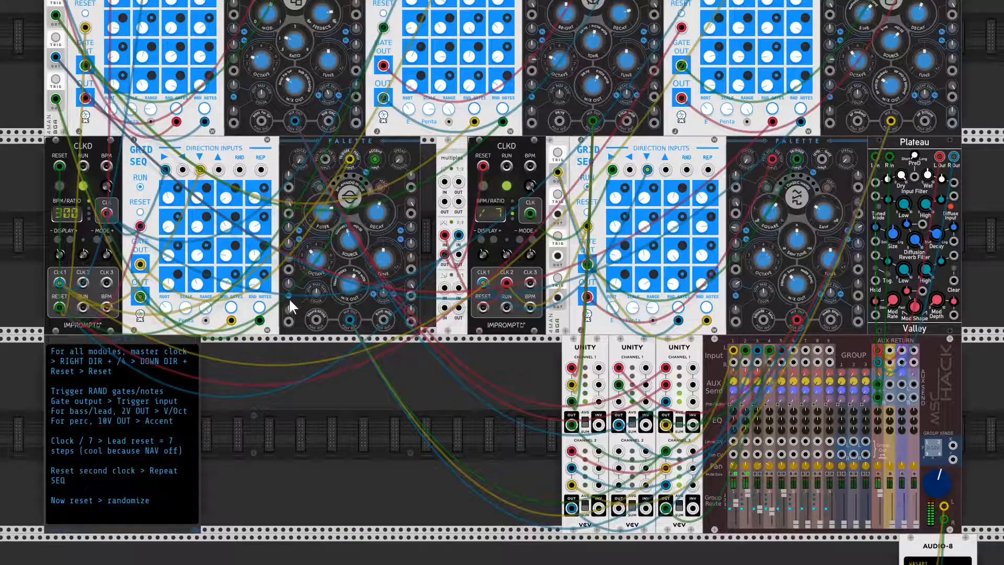
scroll(298, 292, "up", 1)
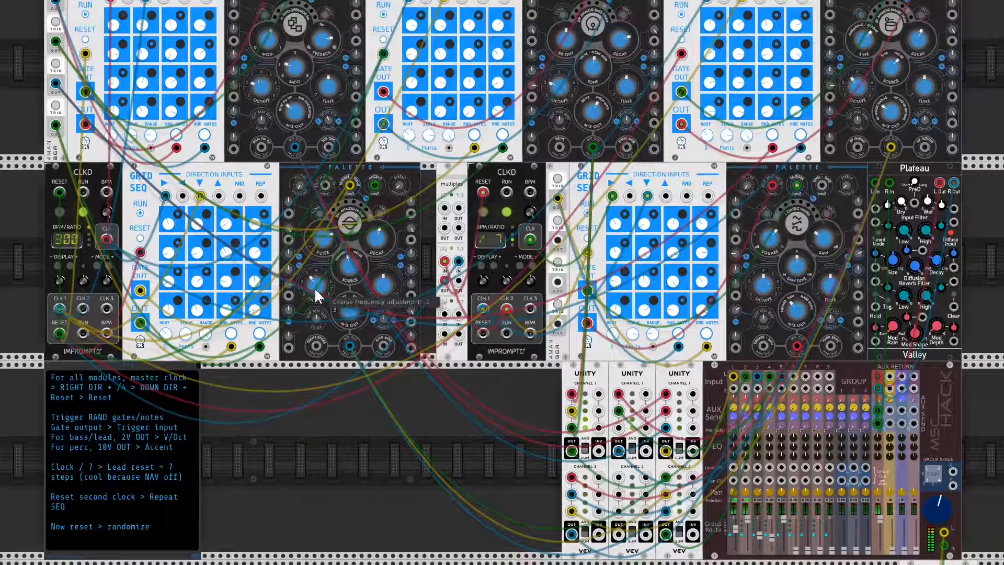
scroll(315, 287, "up", 3)
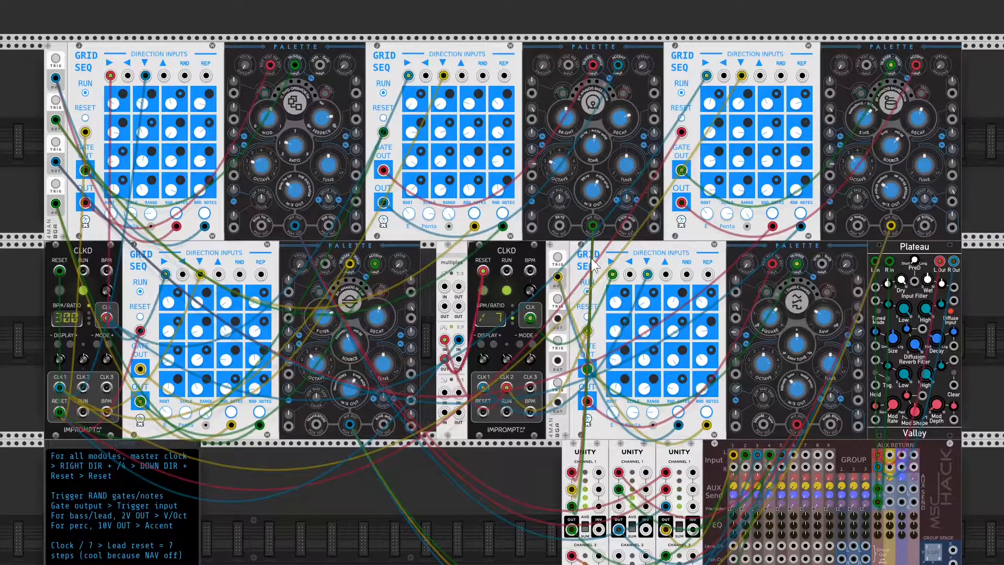
scroll(594, 264, "down", 5)
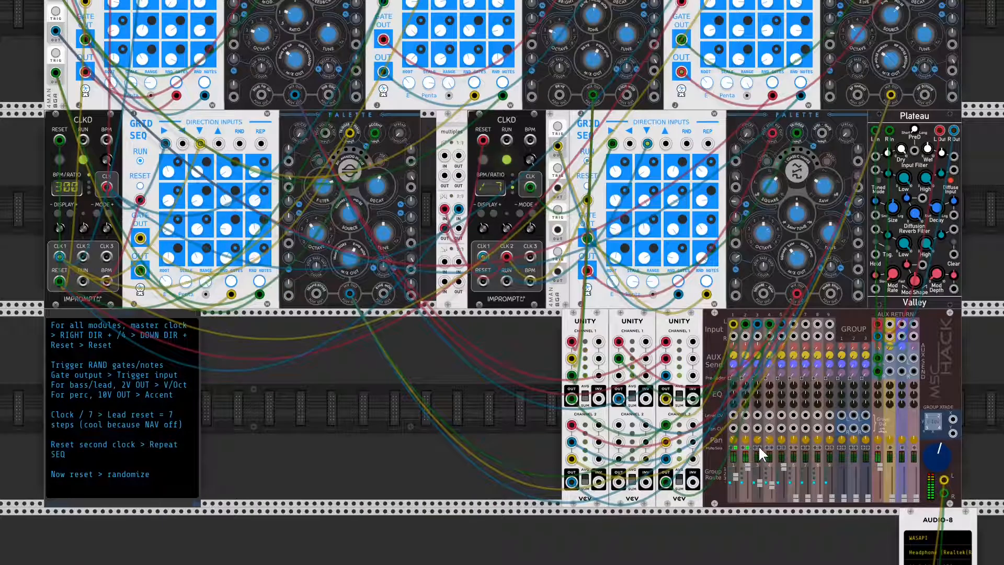
scroll(398, 261, "up", 1)
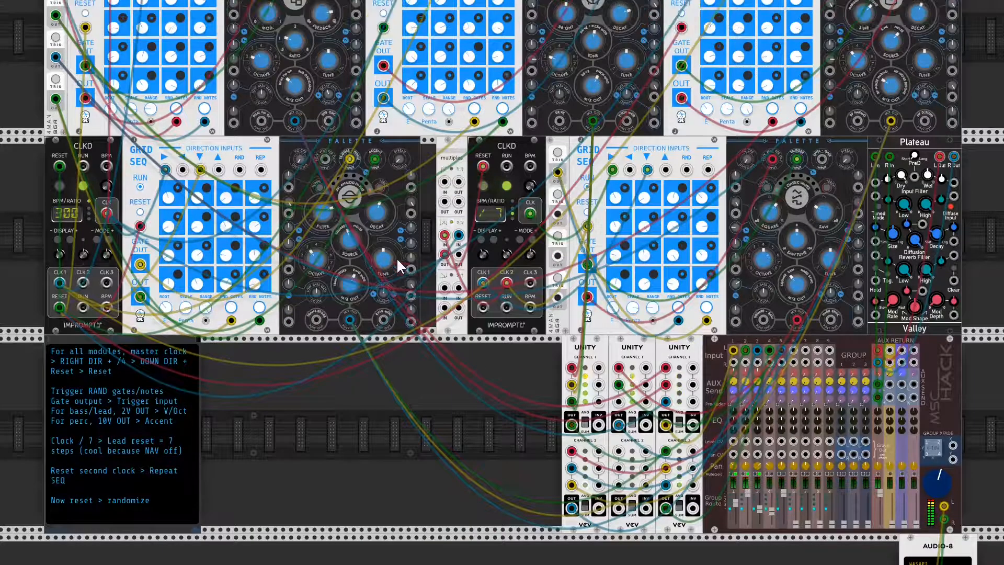
scroll(397, 254, "up", 4)
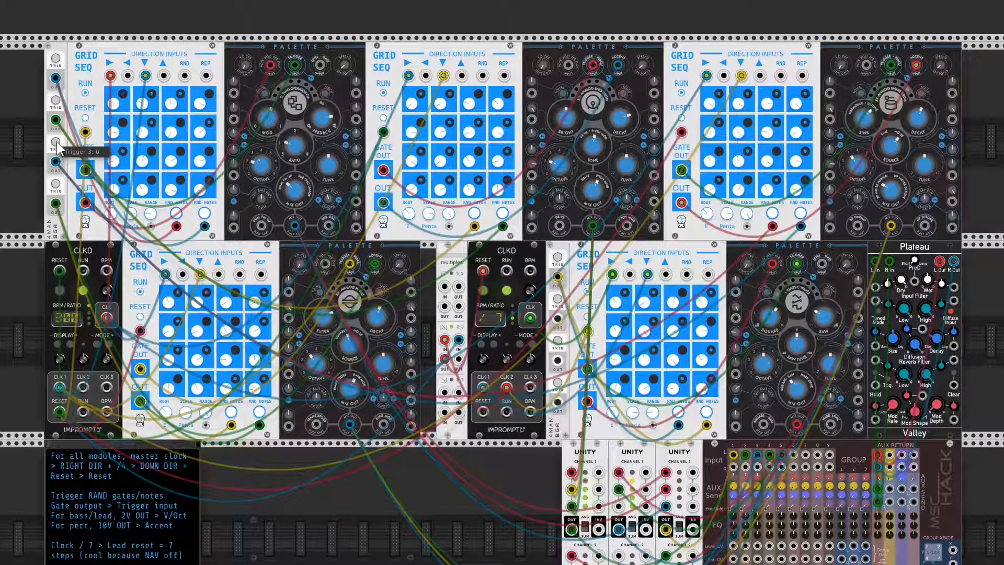
scroll(721, 242, "down", 1)
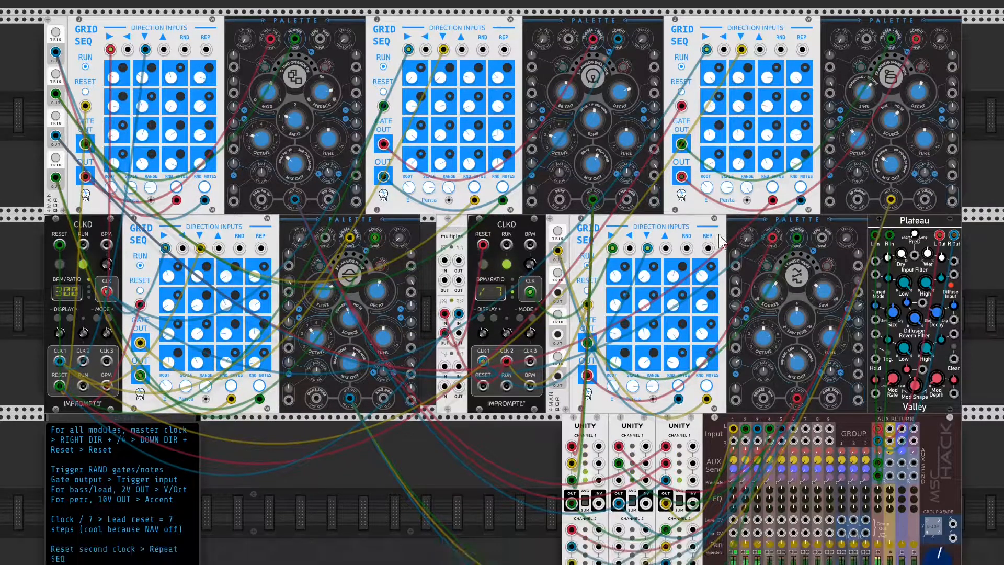
scroll(720, 242, "down", 3)
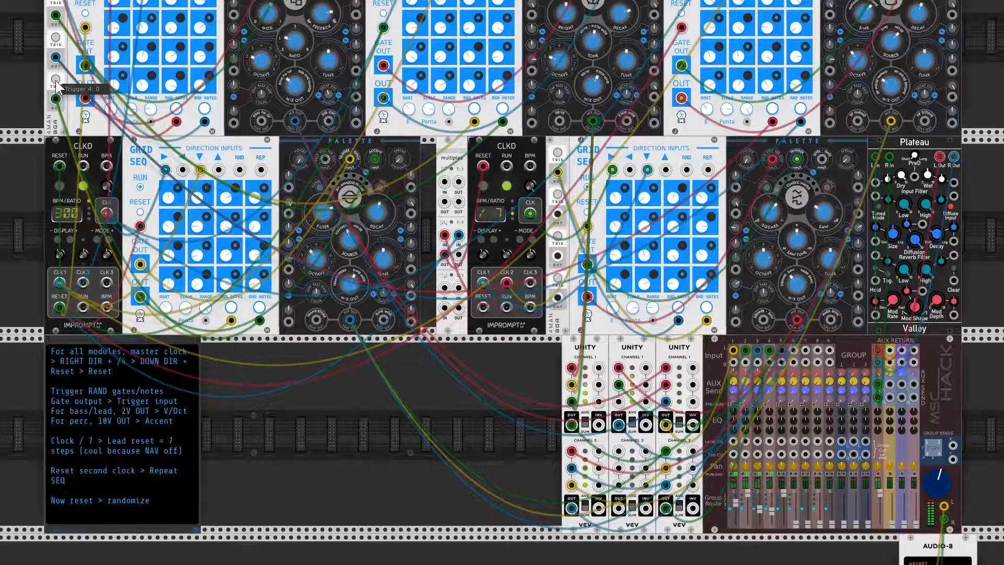
scroll(497, 226, "down", 2)
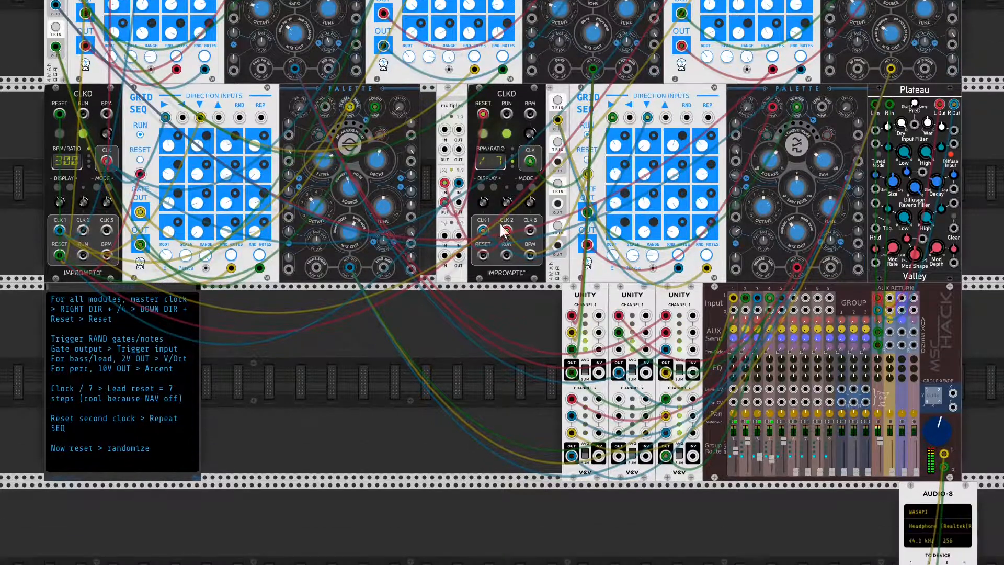
Step: Lower the mixer's main level to 0, briefly raise it to listen again, and return it to 0
scroll(501, 226, "down", 1)
left_click_drag(937, 404, 937, 549)
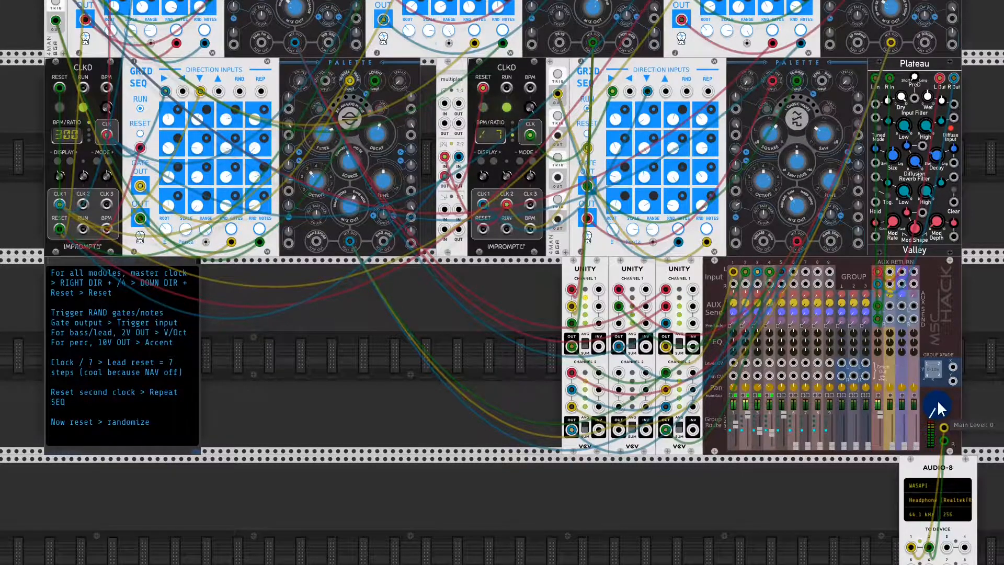
scroll(461, 386, "up", 3)
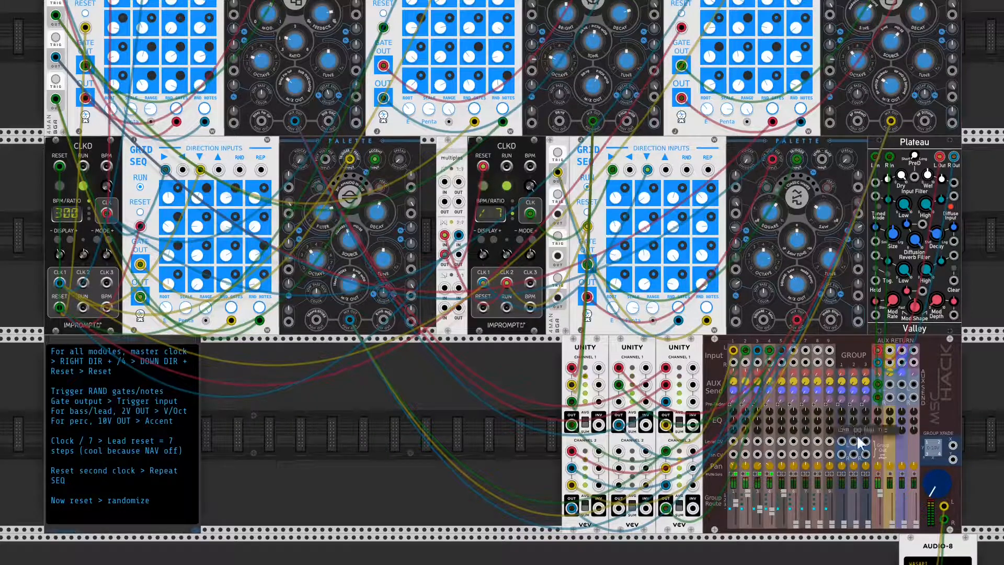
left_click_drag(938, 488, 938, 476)
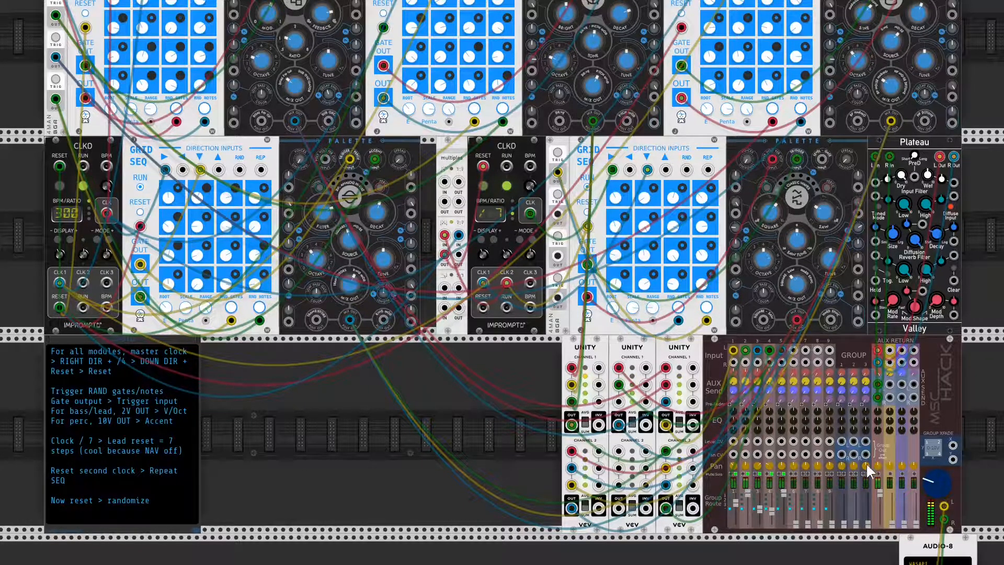
mouse_move(942, 485)
mouse_move(941, 485)
left_mouse_down()
mouse_move(941, 507)
mouse_move(943, 479)
left_mouse_up()
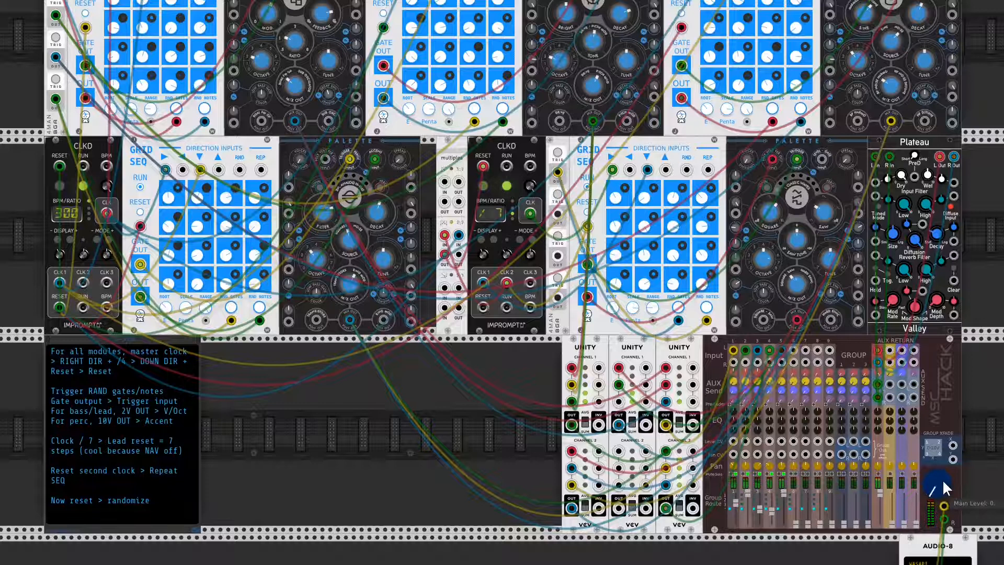
Step: Remove the cable linking the CLK 2 output of the /7 clock to the multiples module
mouse_move(790, 230)
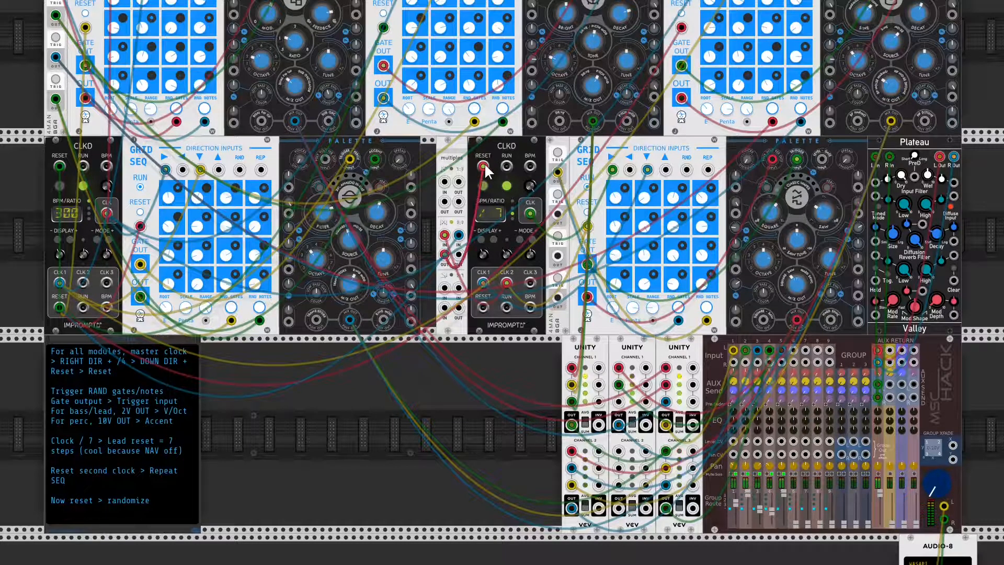
left_click_drag(507, 280, 444, 235)
key("ctrl+z")
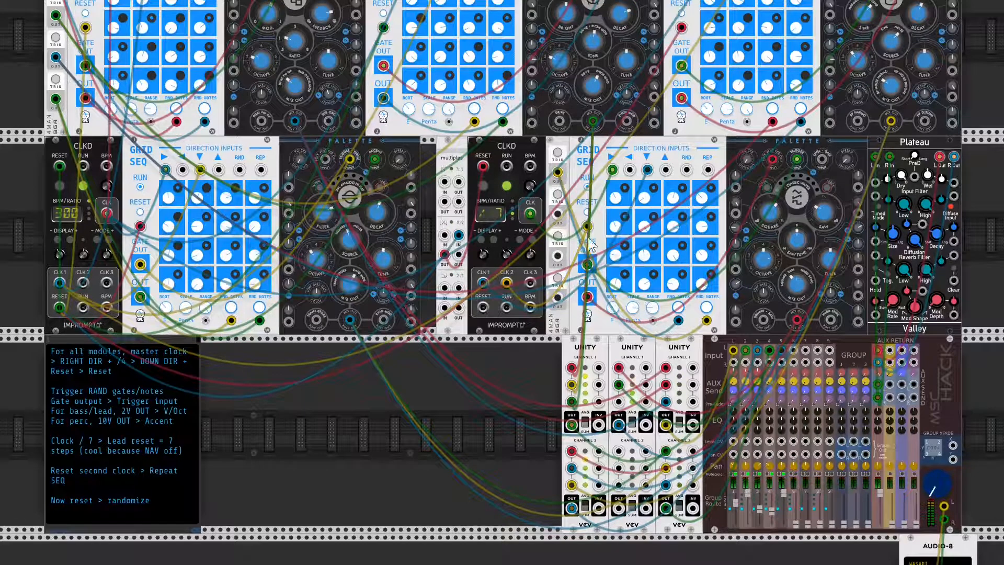
Step: Audition the repatched sequence with the mixer's main level at 0.3075, mute it, and trace the clock to the sequencer's direction input
left_click_drag(935, 488, 935, 465)
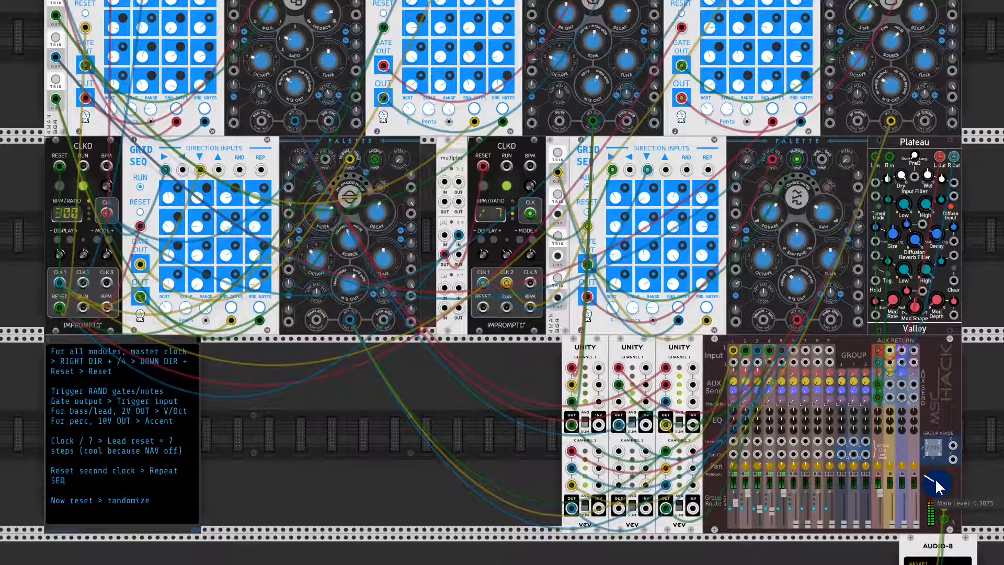
left_click_drag(938, 482, 938, 520)
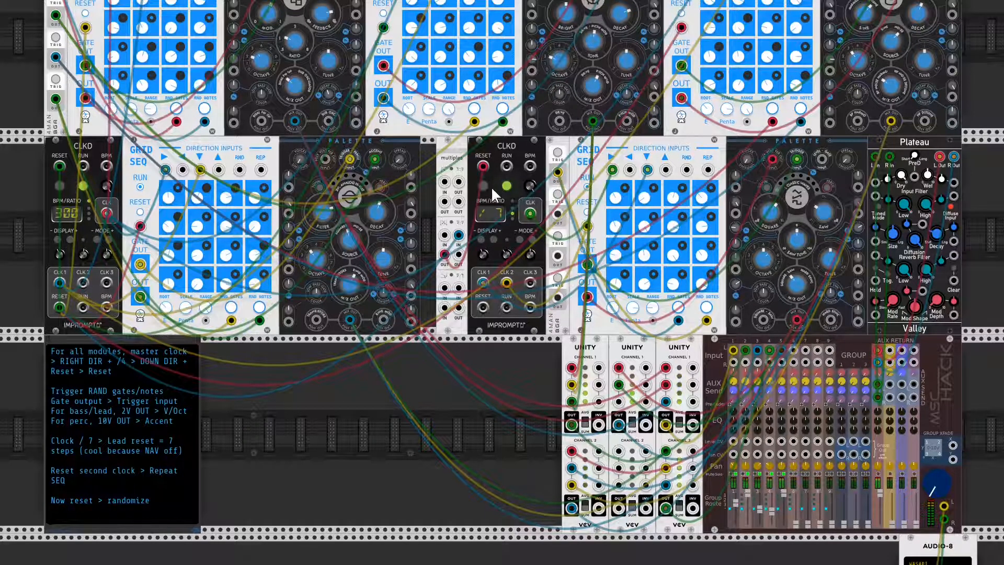
left_click_drag(530, 213, 612, 170)
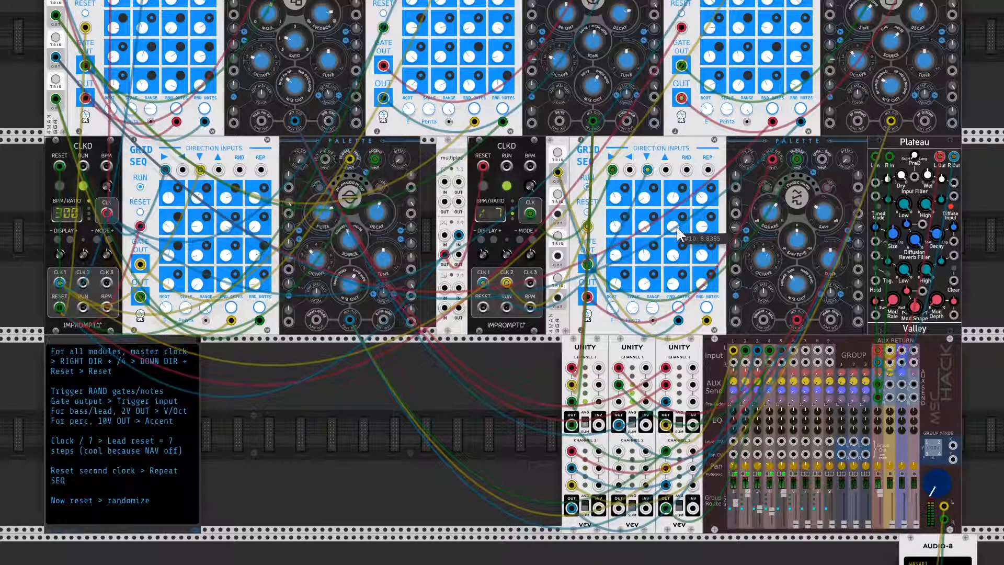
Step: With the main level at 0.2715, randomize the gates of the Grid Seq beside the /7 clock, fire its first manual trigger, and lower the level
left_click_drag(931, 491, 931, 441)
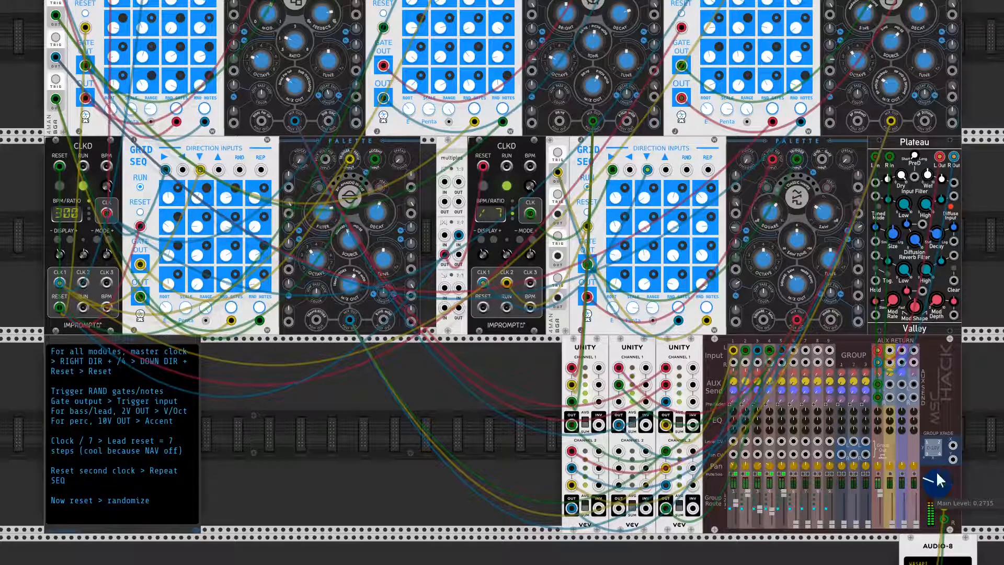
left_click(678, 308)
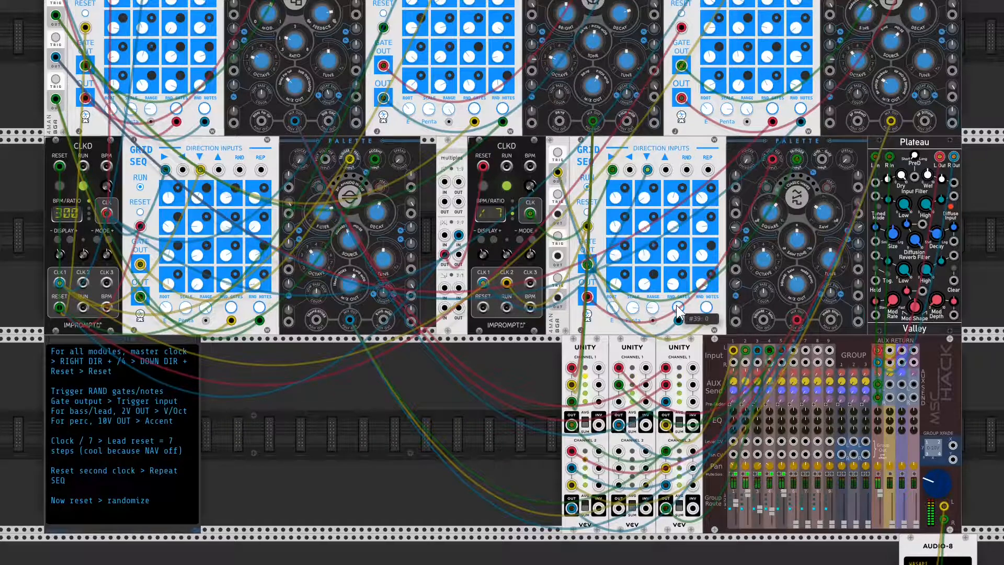
left_click(557, 152)
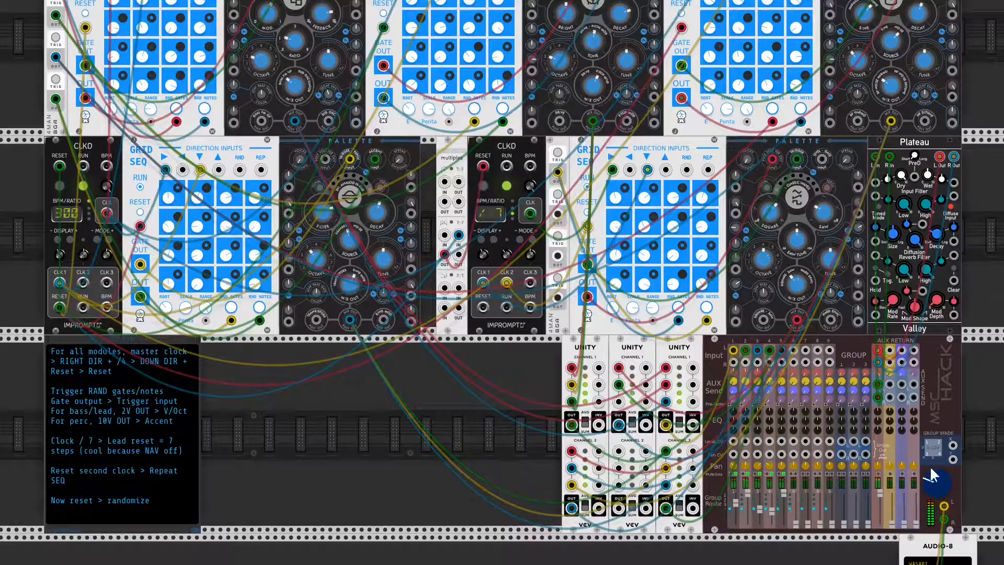
left_click_drag(943, 480, 942, 499)
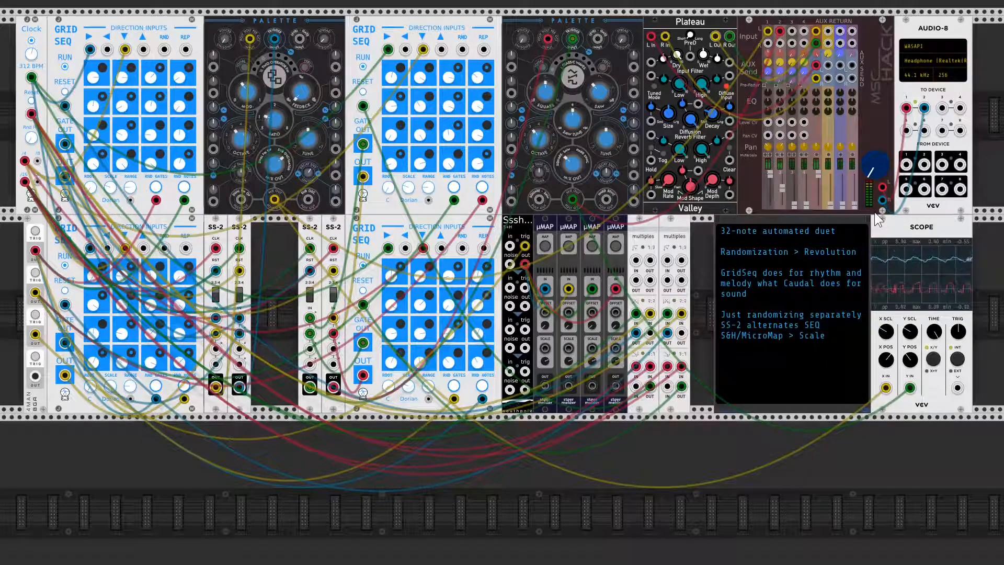
Step: Audition the 32-note automated duet patch by raising the mixer's main level, and turn it back down
left_click_drag(877, 168, 877, 126)
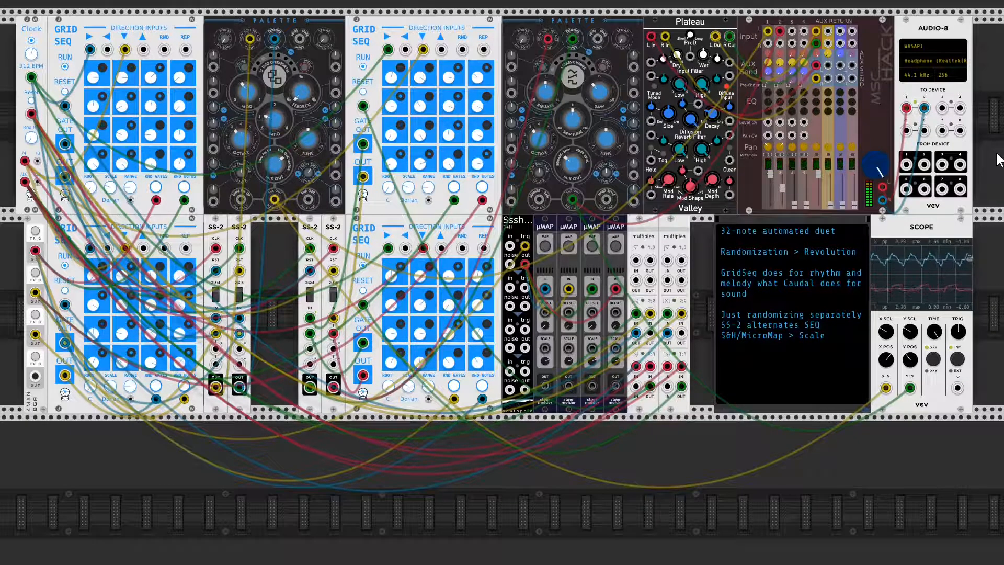
mouse_move(875, 162)
left_click_drag(875, 164, 875, 202)
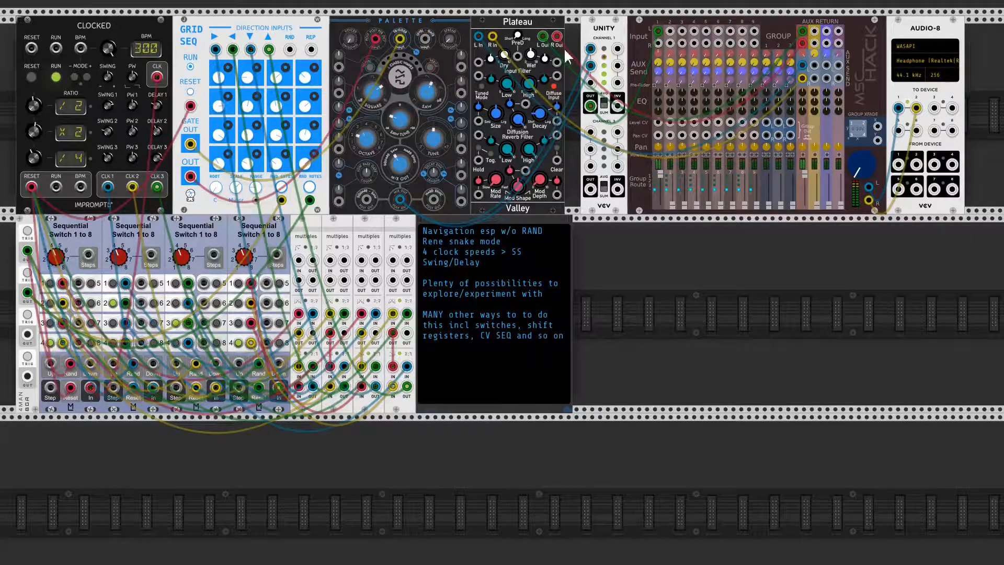
Step: Raise the mixer's main level to bring up the sound of the four-direction navigation patch
mouse_move(863, 164)
left_mouse_down()
mouse_move(863, 182)
mouse_move(863, 165)
left_mouse_up()
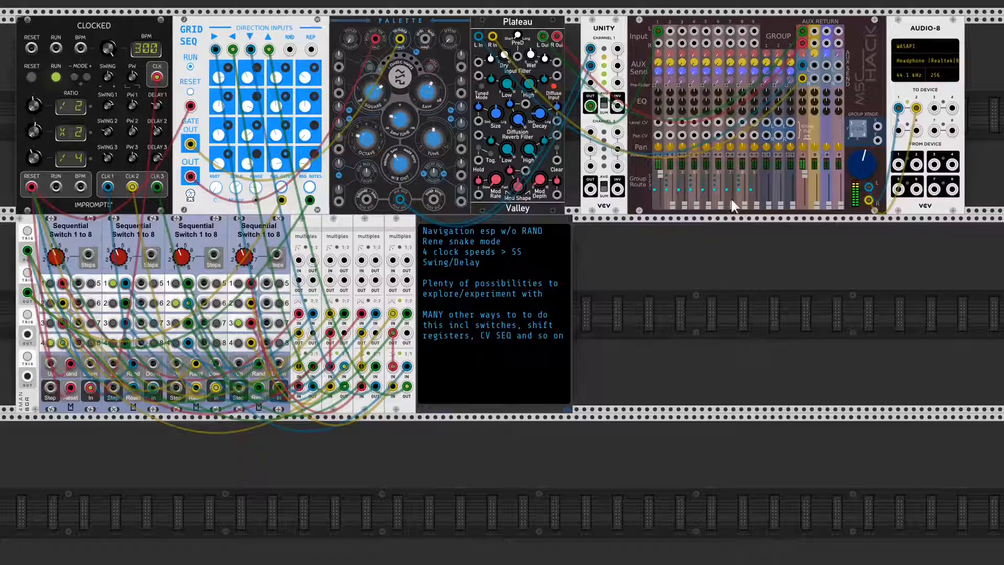
Step: Turn down the mixer's main level in the four-direction navigation patch to end its audition
left_click_drag(859, 160, 859, 166)
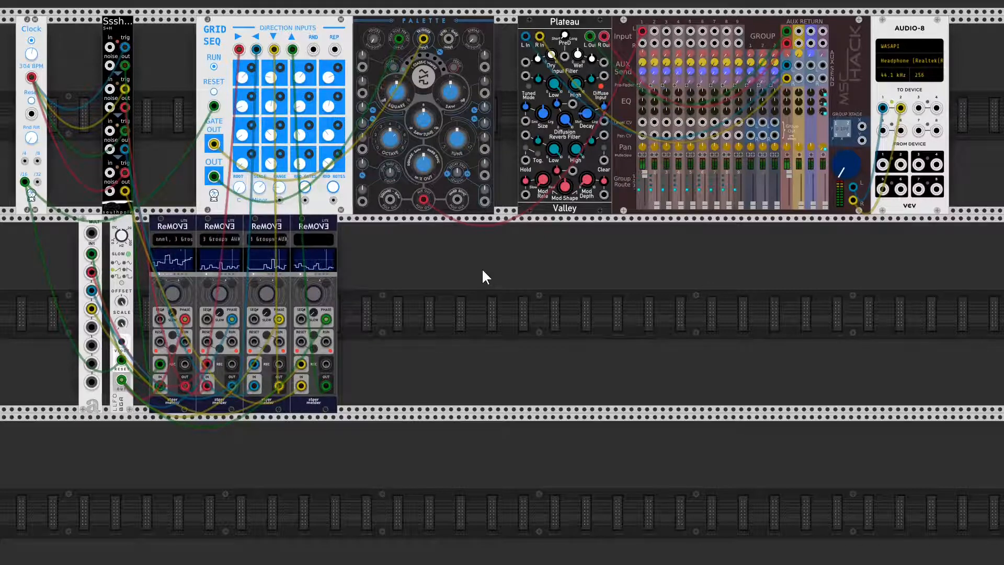
Step: Raise the mixer's main level in the four-ReMOVE patch, and cable the multiple's first jack to the clock's lower divided output
mouse_move(845, 165)
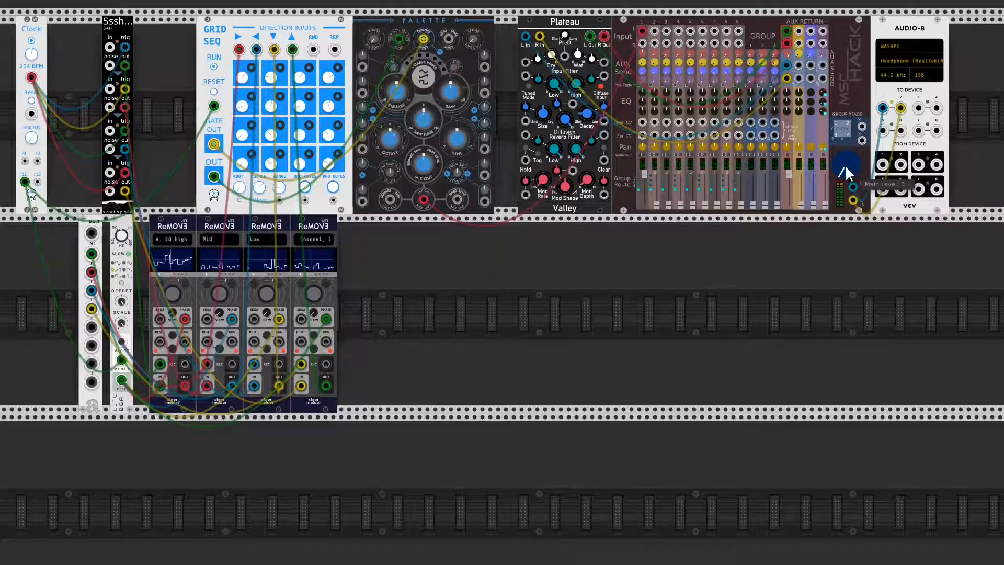
left_click_drag(846, 164, 846, 113)
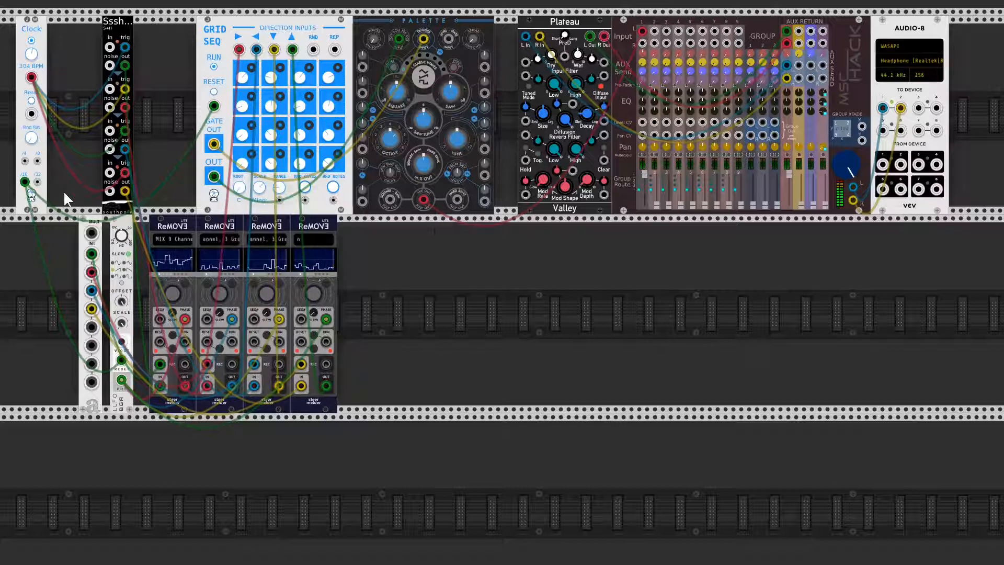
left_click_drag(92, 232, 25, 182)
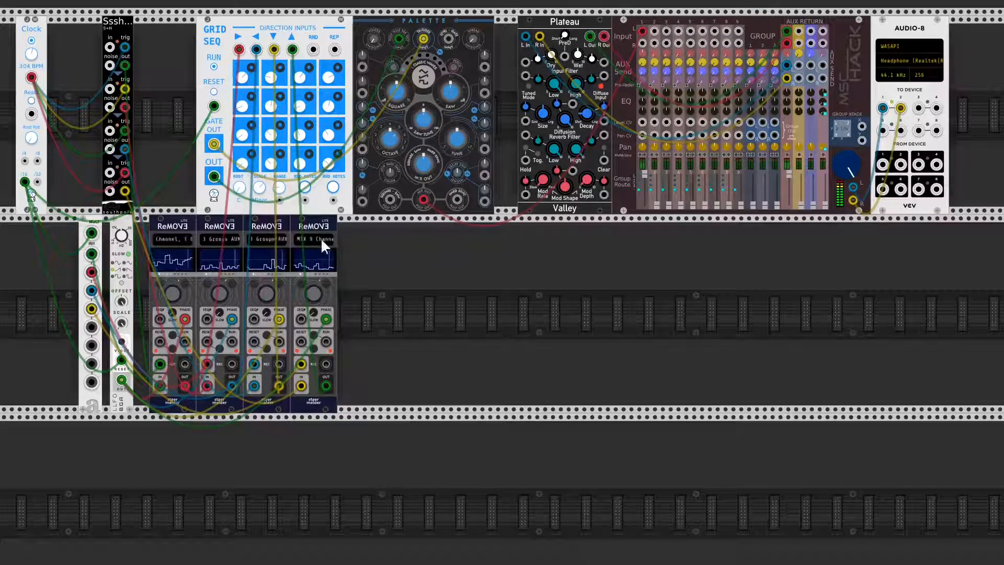
Step: Record new movement on the first ReMOVE module, and set the mixer's main level to 0
left_click(171, 295)
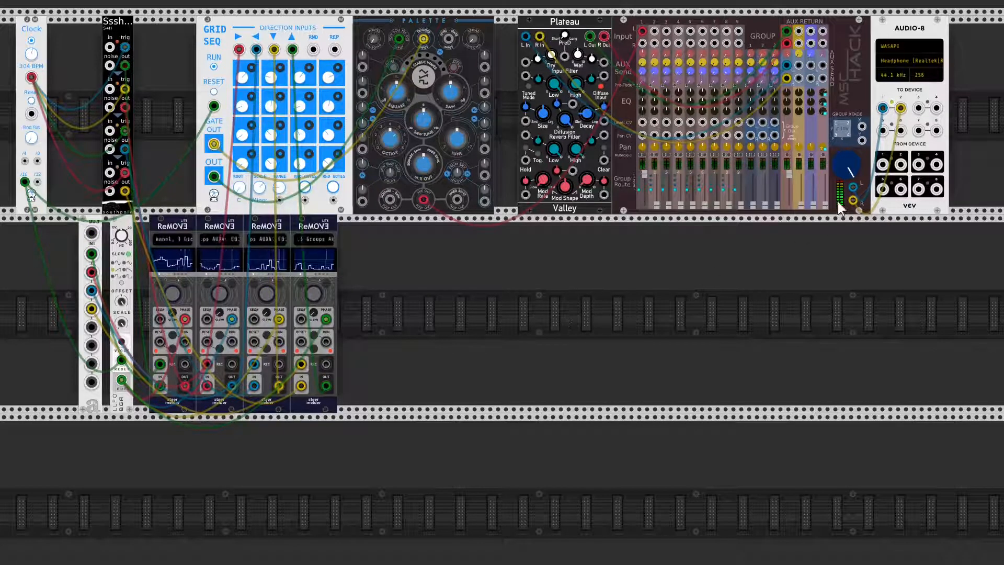
left_click_drag(847, 166, 847, 193)
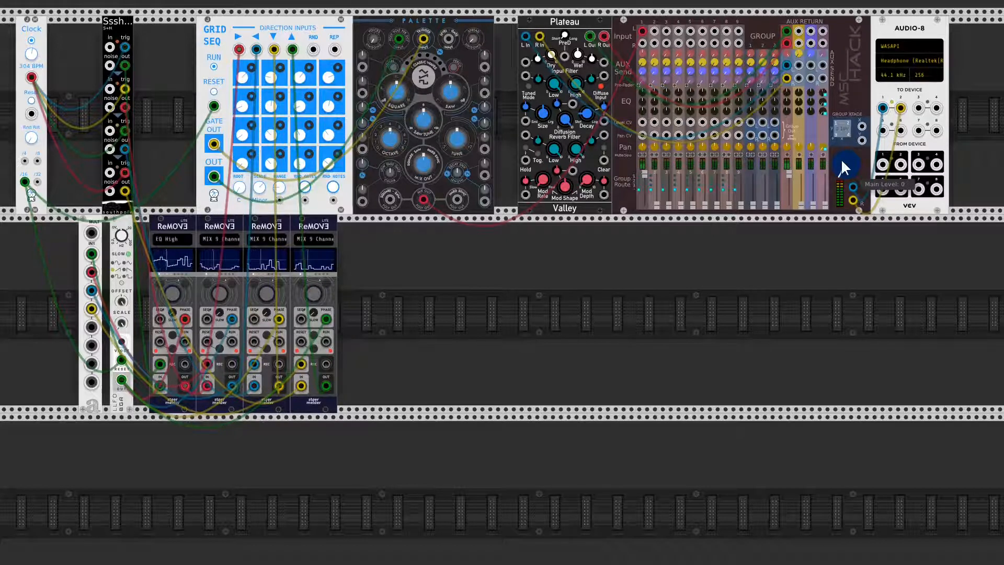